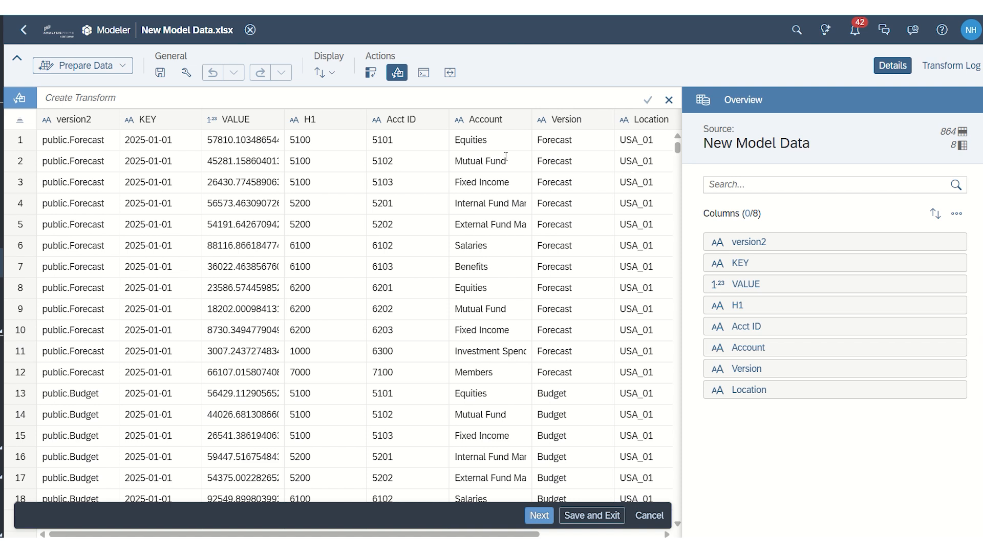
- Import the local file Sales Reps for Practice Model, sheet Sales Reps no Version with first-row headers, as the dataset to combine
left_click(451, 73)
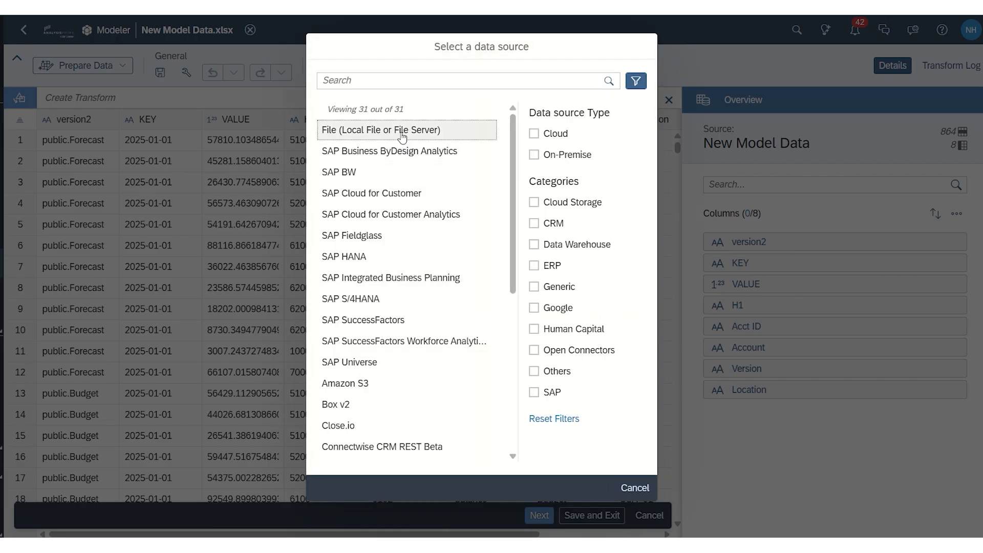
left_click(401, 131)
left_click(365, 291)
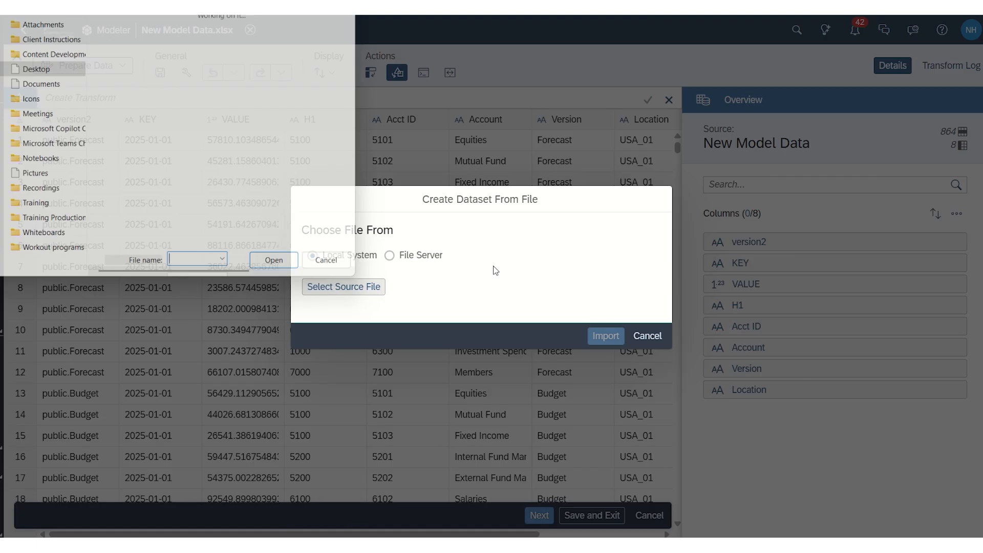
left_click(154, 147)
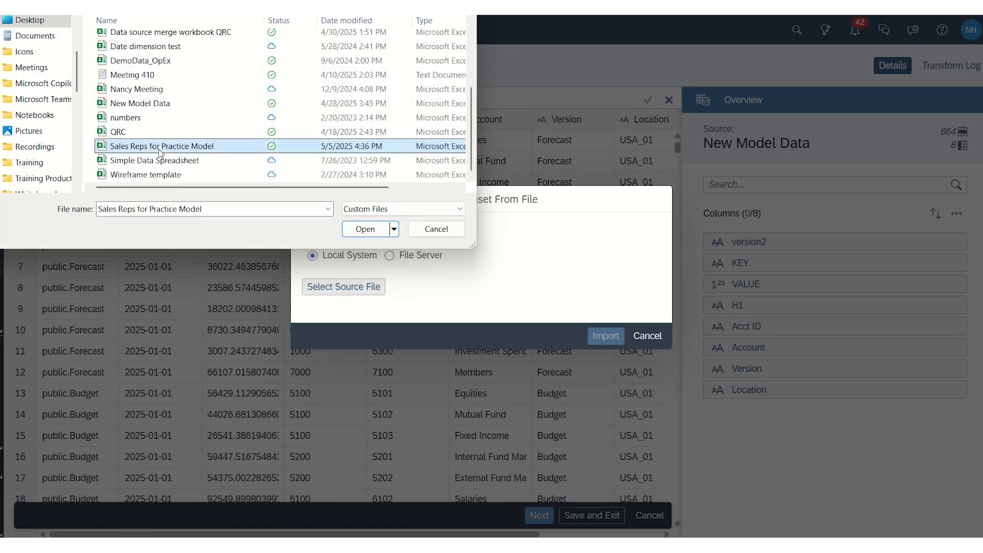
left_click(329, 209)
left_click(329, 211)
left_click(329, 211)
left_click(169, 158)
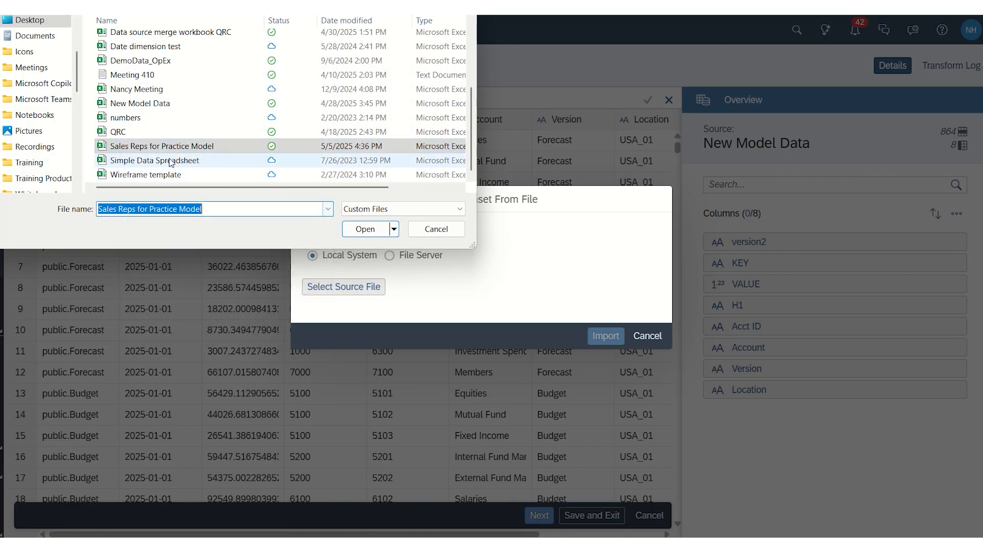
left_click(388, 233)
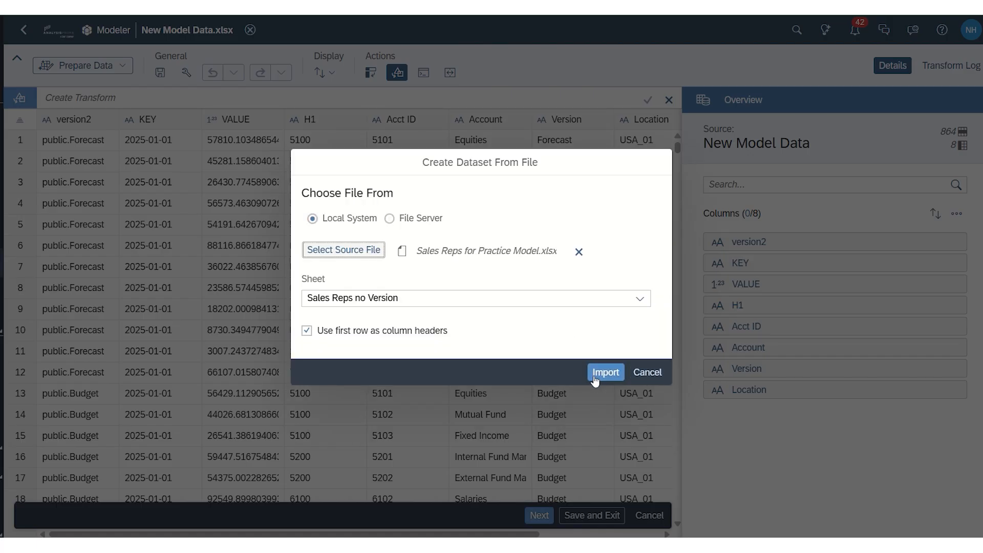
left_click(594, 376)
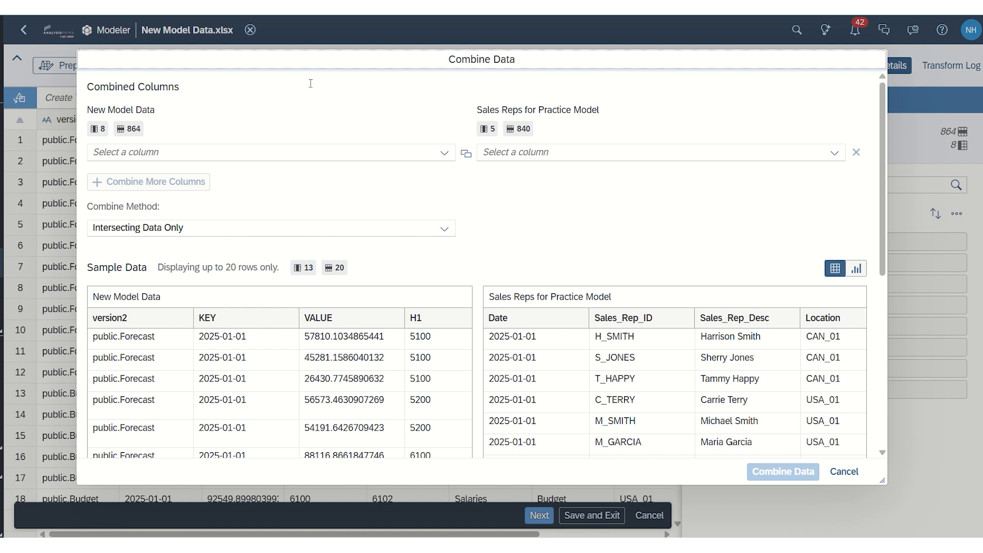
- Match the KEY column of New Model Data with the Date column of Sales Reps for Practice Model
left_click(443, 152)
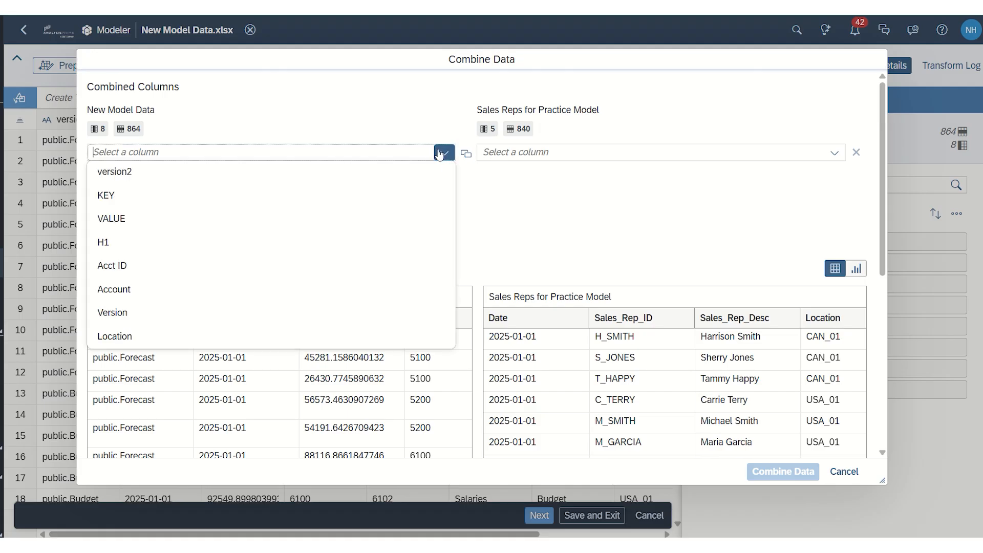
left_click(139, 194)
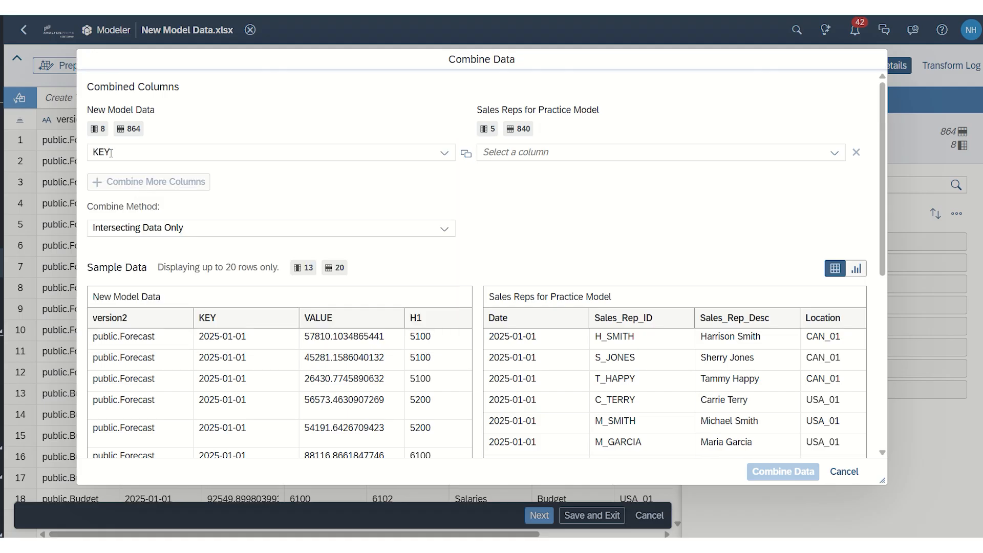
left_click(830, 153)
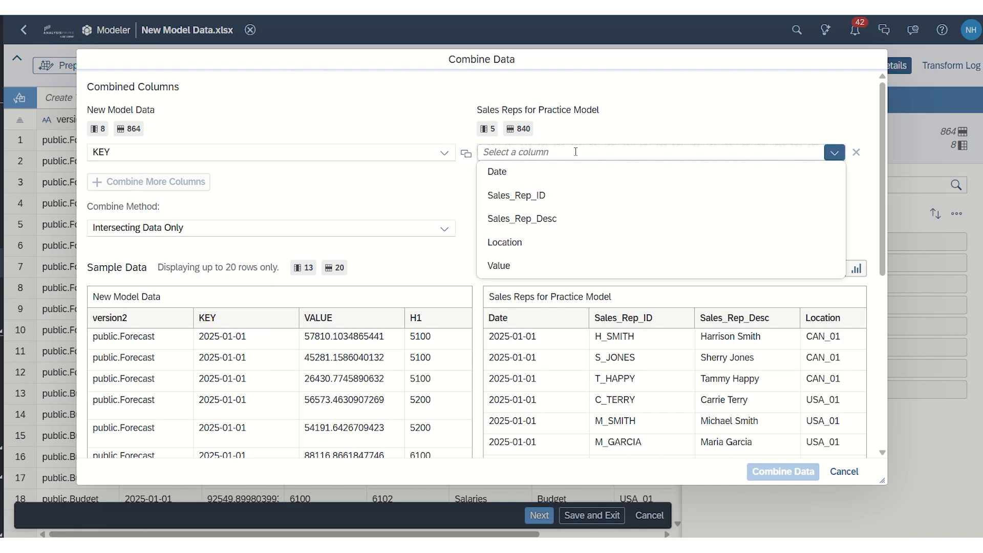
left_click(585, 177)
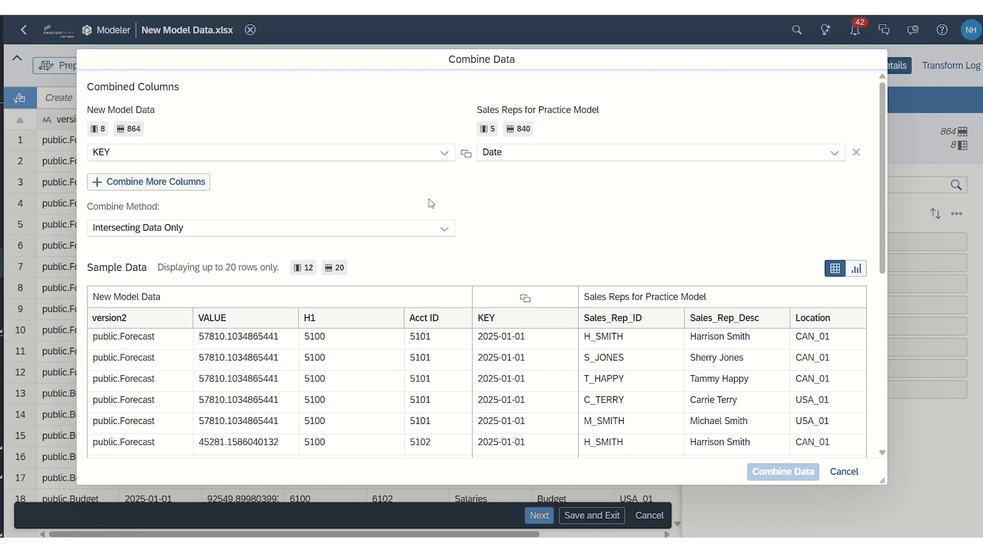
- Add a second pair of combined columns that matches Location in New Model Data with Location in the sales reps data
left_click(207, 187)
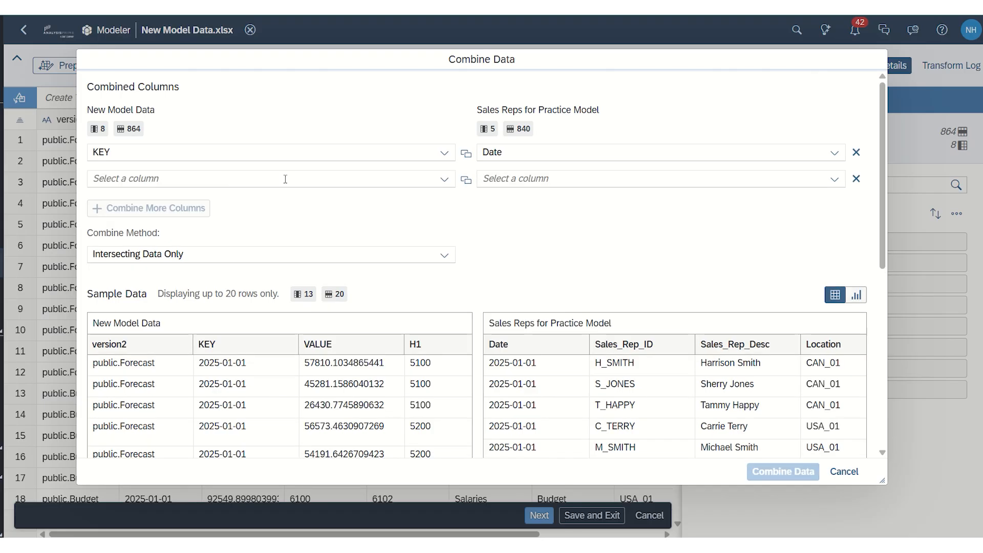
left_click(444, 178)
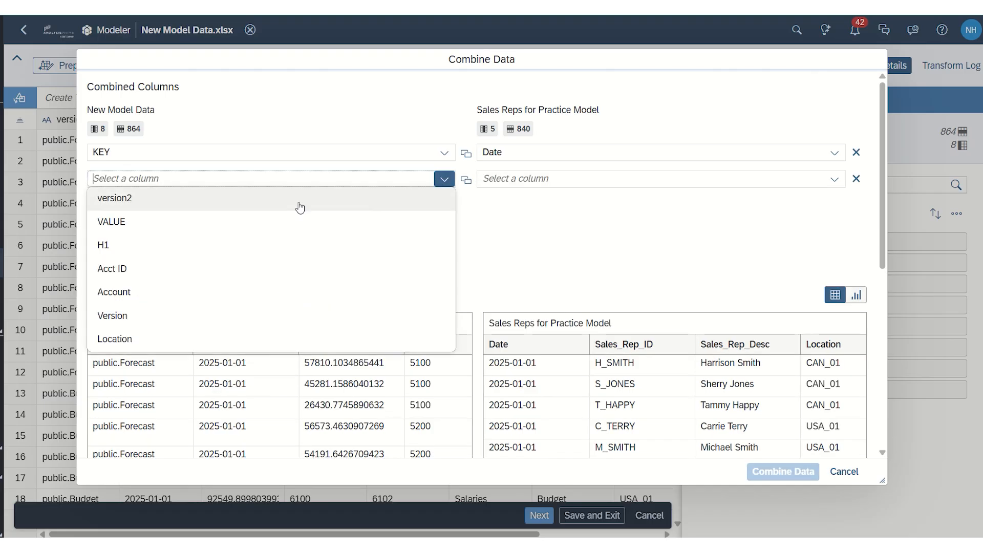
left_click(213, 339)
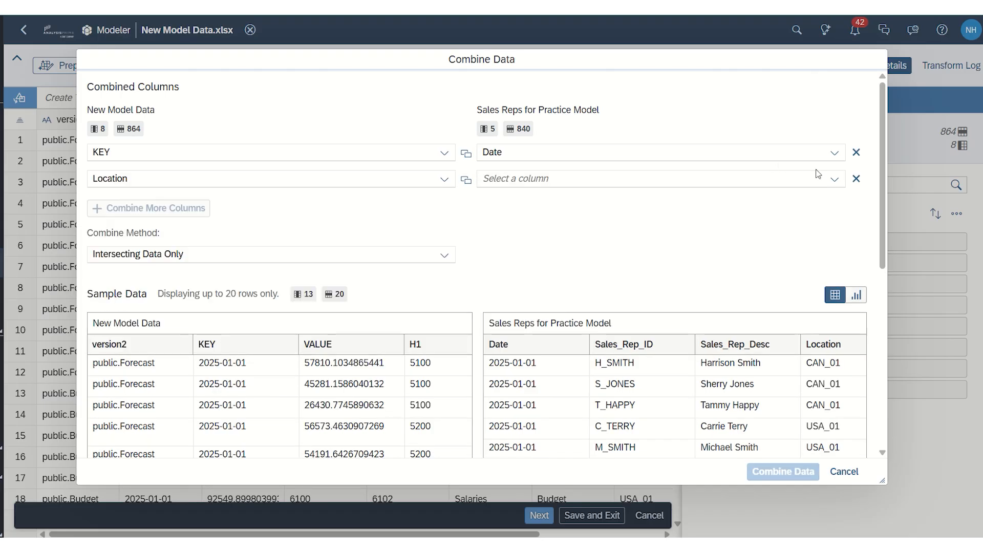
left_click(835, 179)
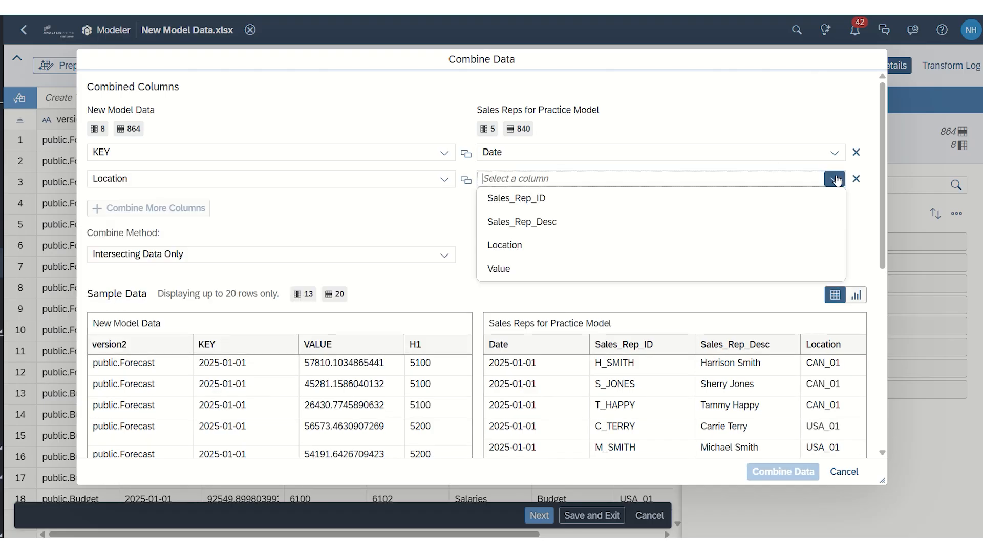
left_click(585, 250)
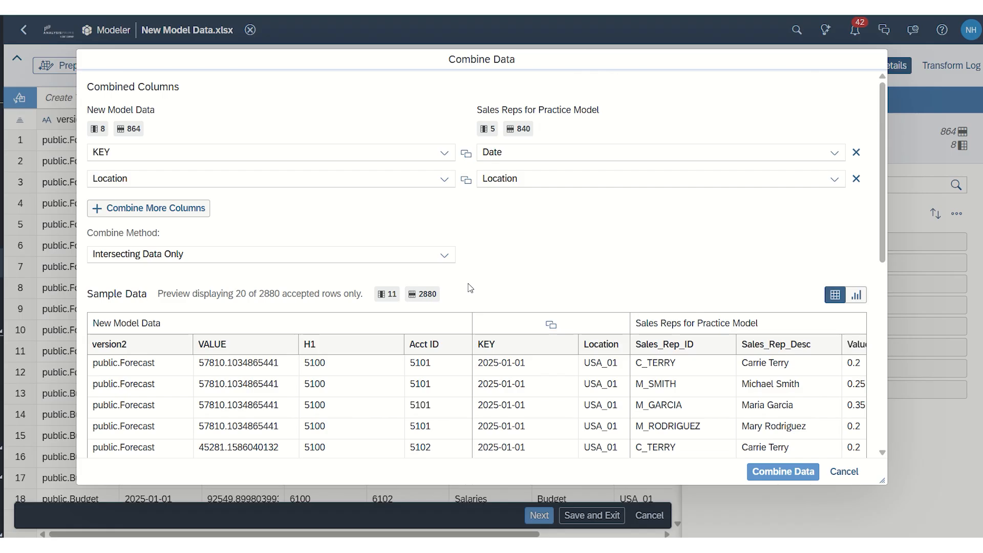
- Try All Primary Data as the combine method and return it to Intersecting Data Only
left_click(443, 256)
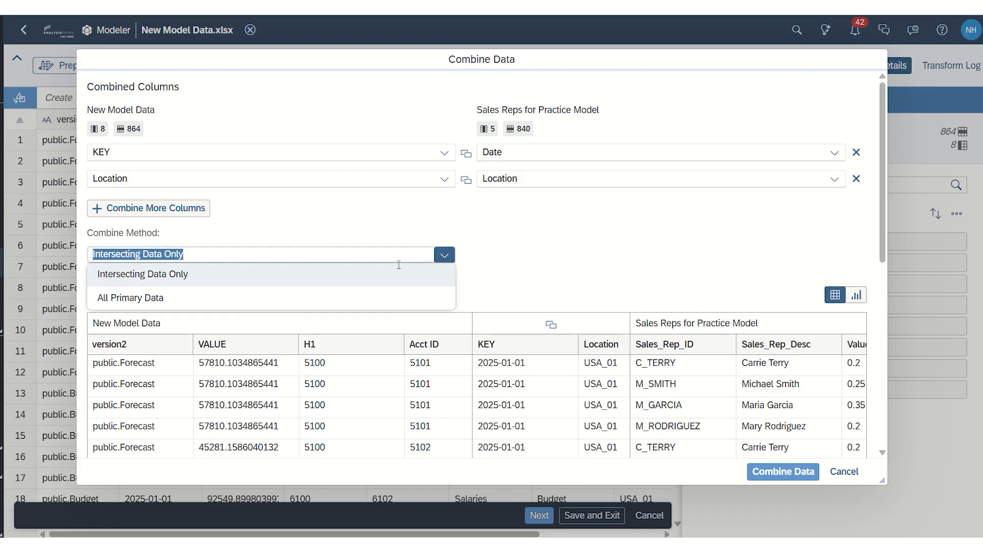
left_click(287, 301)
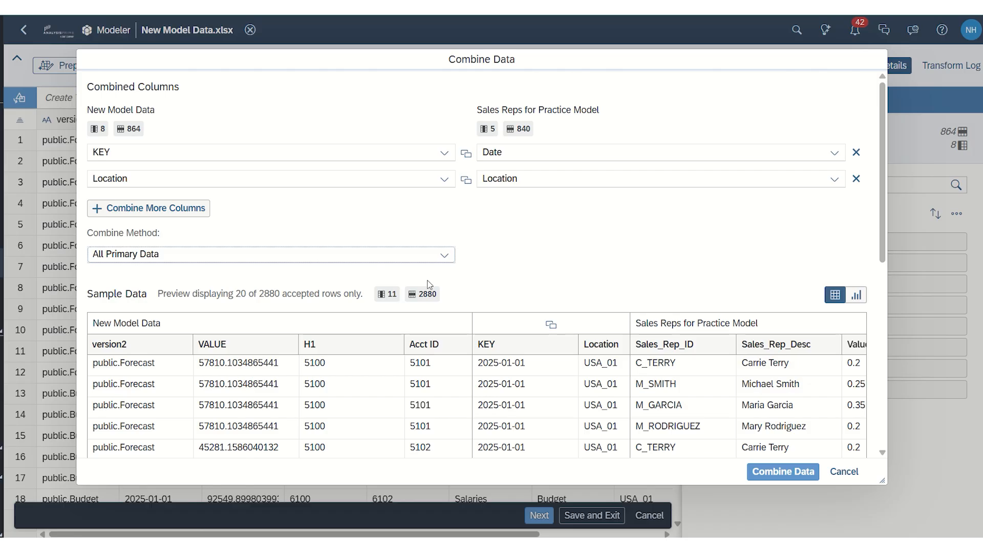
left_click(441, 264)
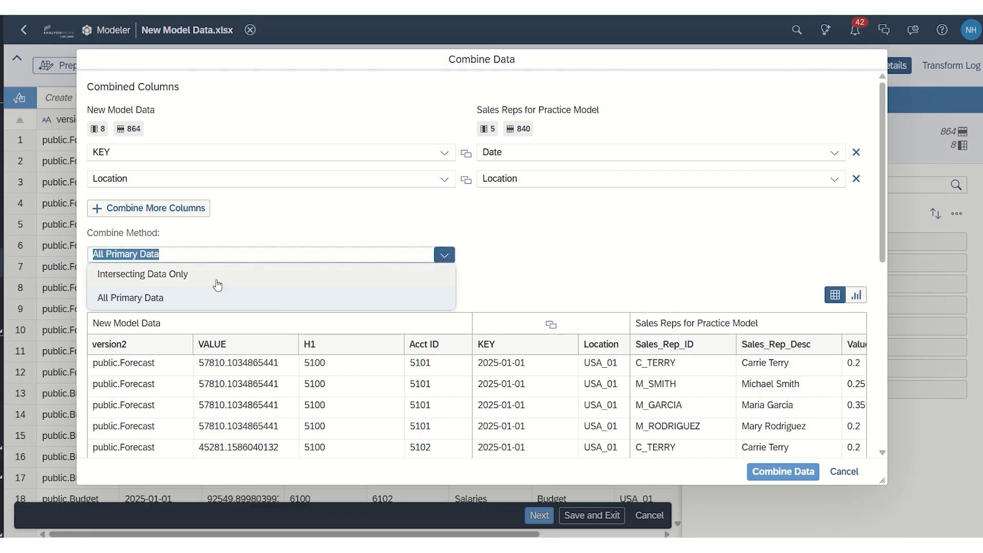
left_click(288, 272)
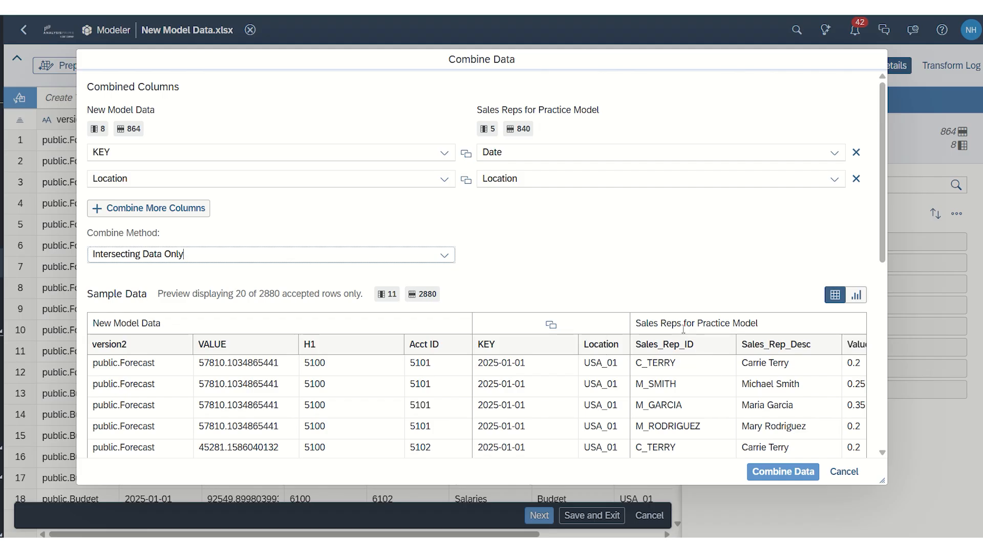
- Combine New Model Data with Sales Reps for Practice Model using the defined column matches
left_click(799, 472)
left_click(591, 296)
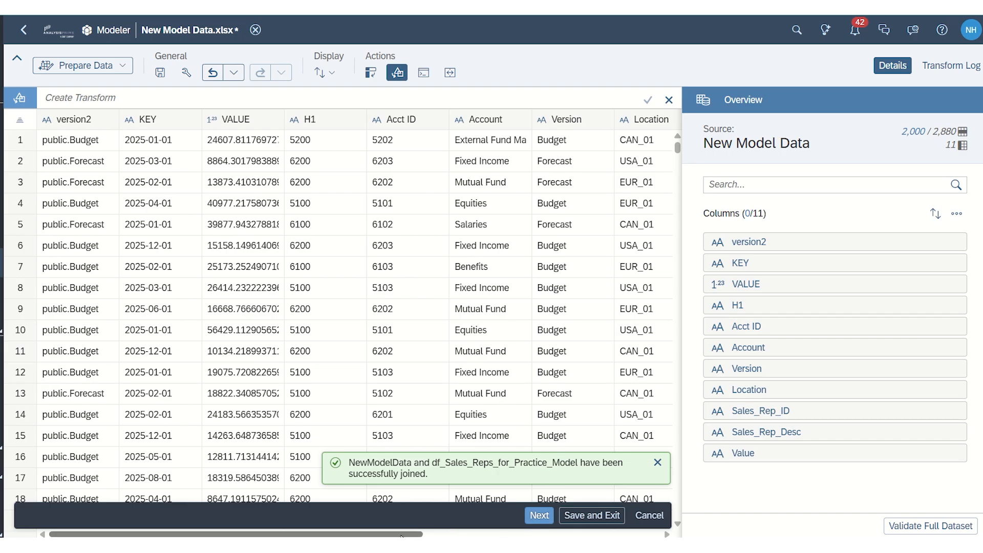
- Sort the combined table by the Location column
left_click_drag(406, 535, 614, 535)
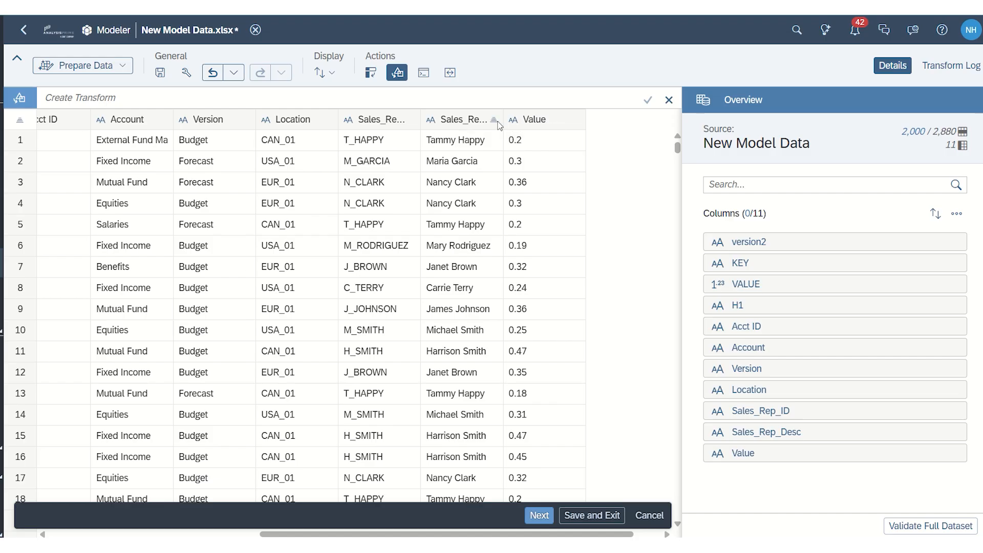
left_click(329, 120)
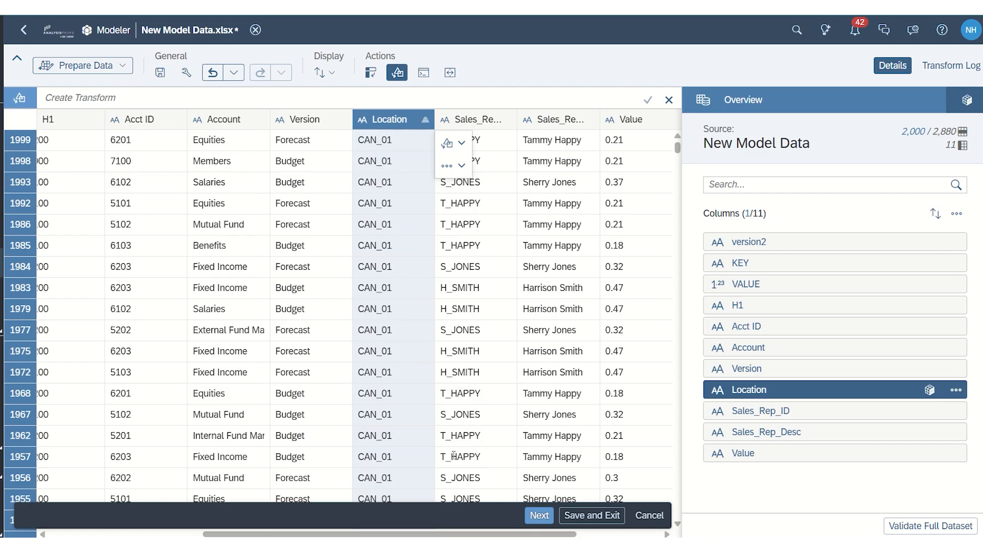
left_click_drag(425, 536, 295, 535)
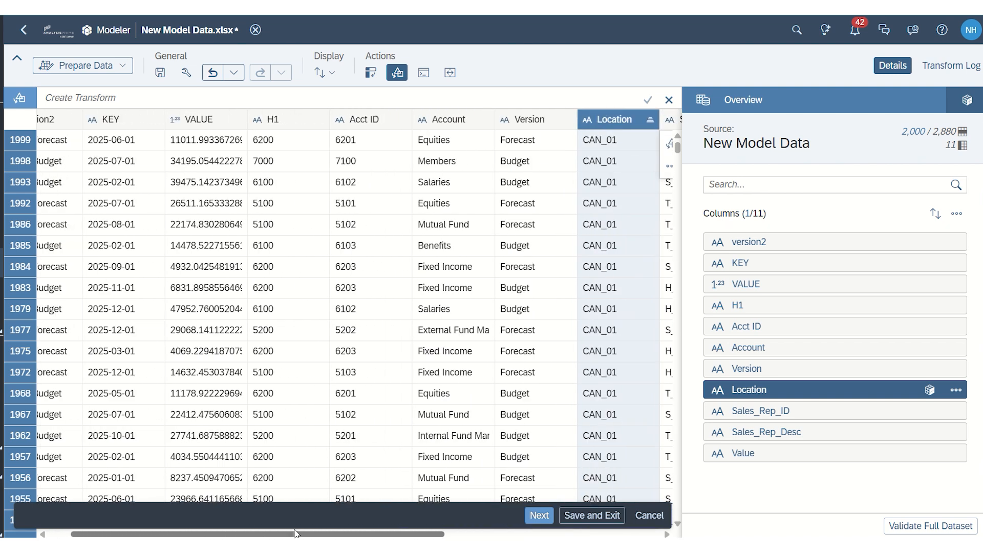
- Write the custom expression [value2] = [Value]*[VALUE] for a new calculated column
left_click(431, 75)
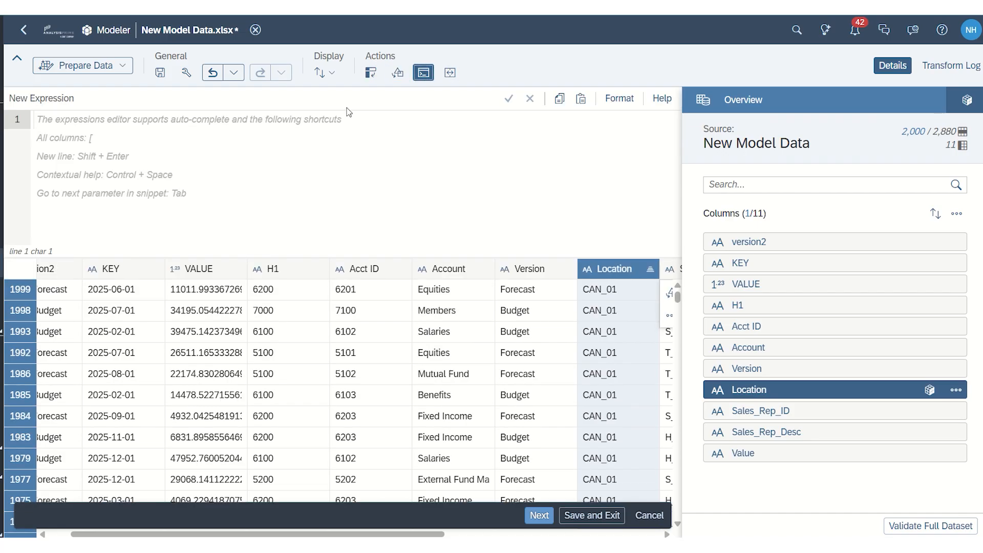
left_click(298, 124)
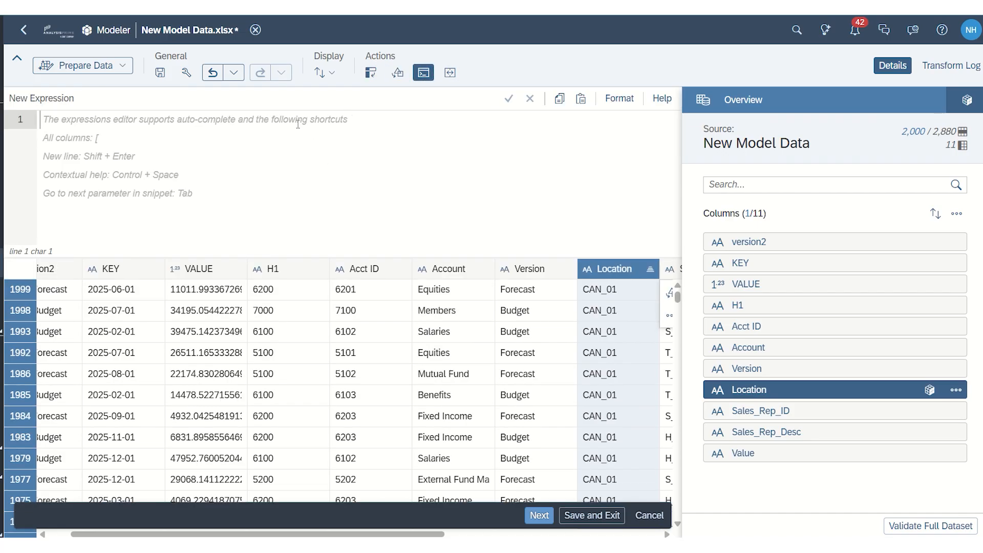
type("[")
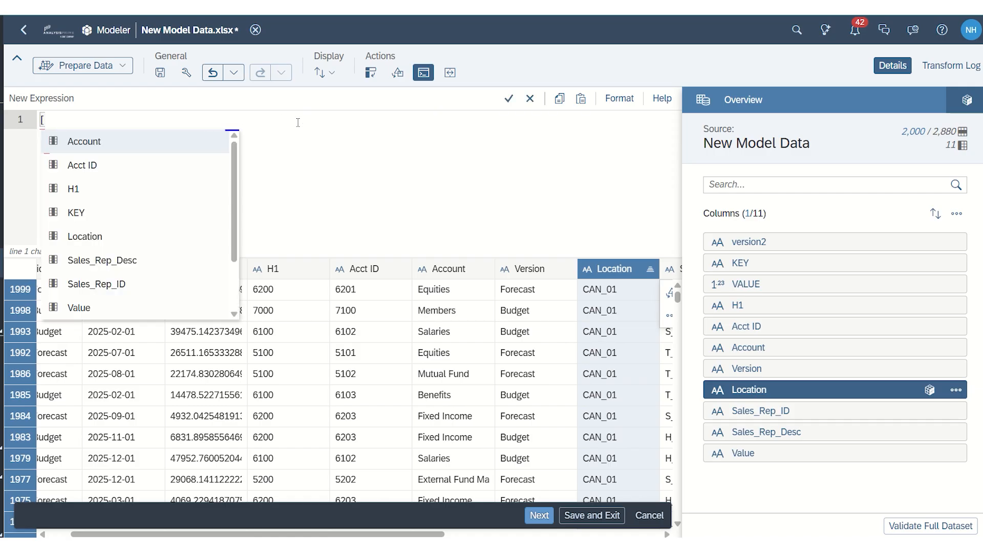
type("value2")
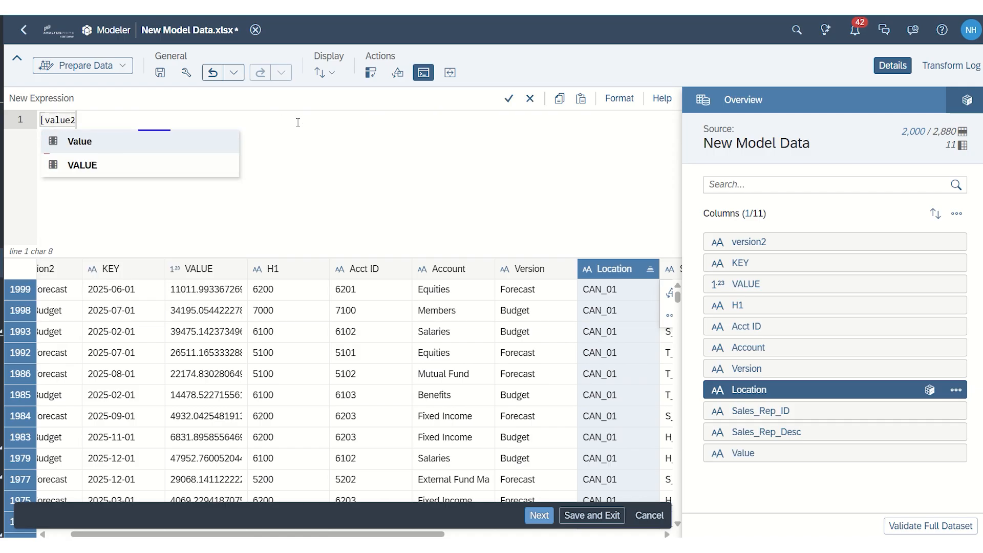
type("] ")
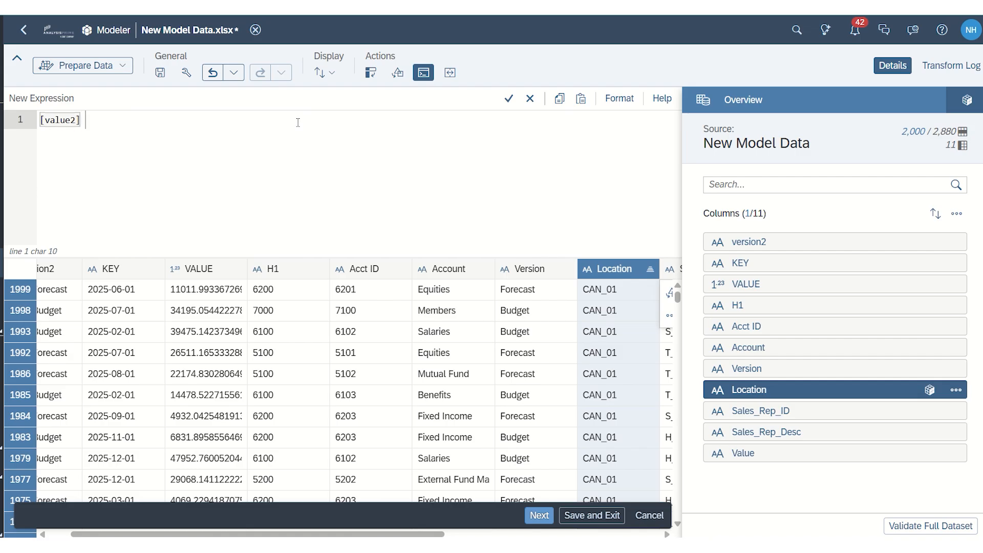
type("= valu")
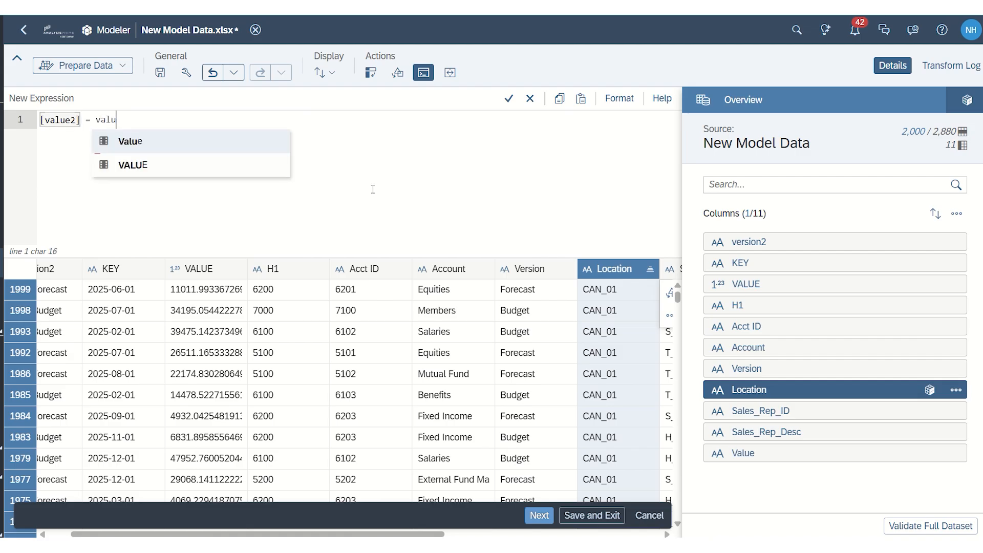
left_click(173, 147)
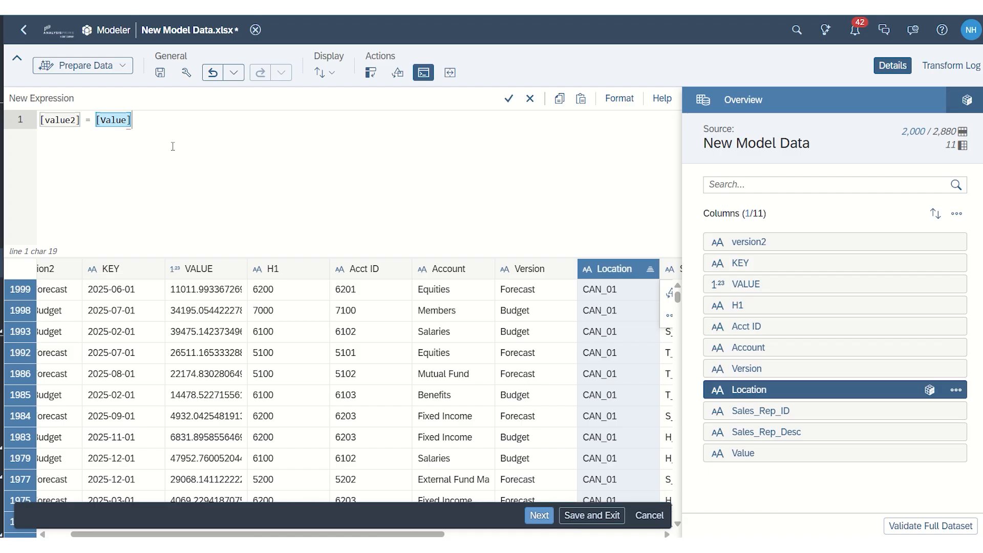
type("*va")
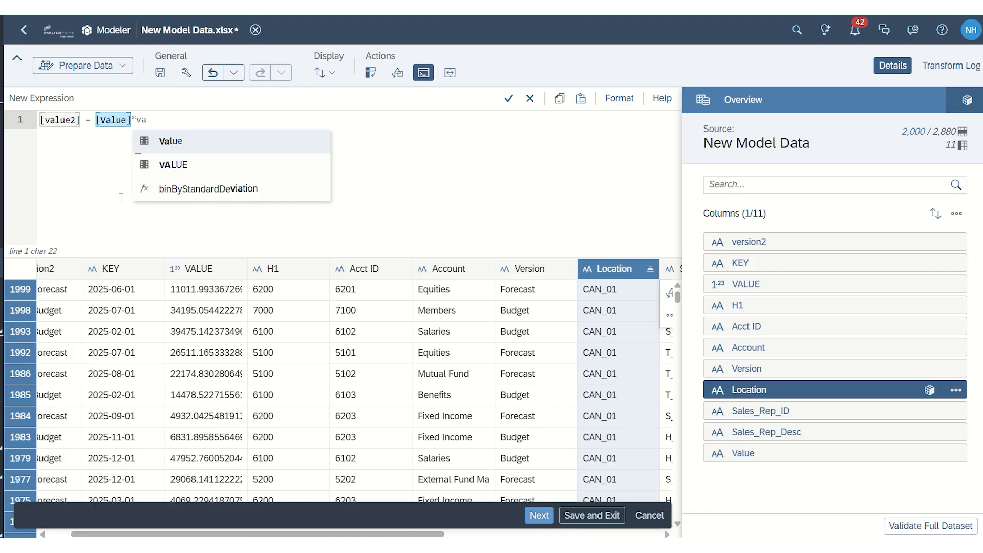
left_click(190, 164)
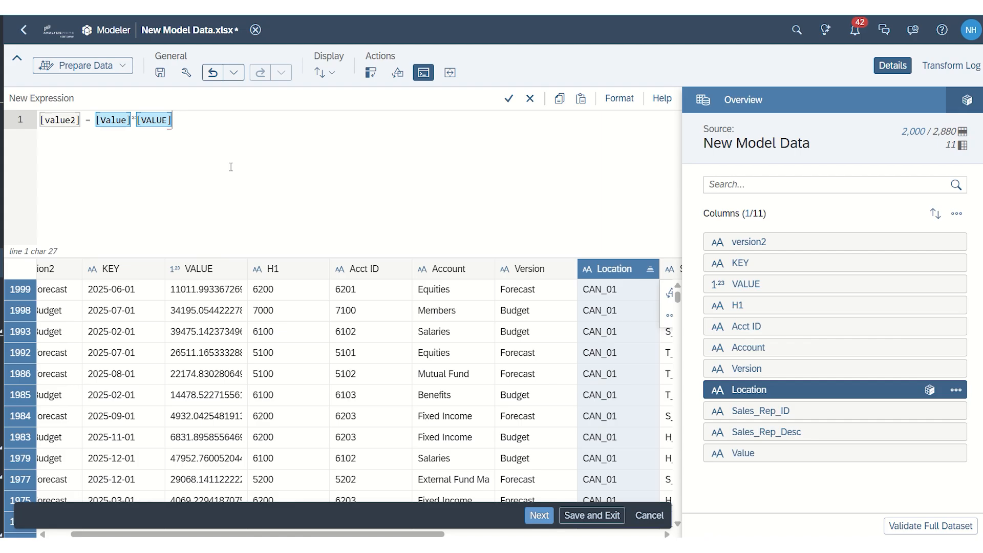
- Run the value2 expression on the dataset and close the expression editor
left_click_drag(317, 536, 485, 536)
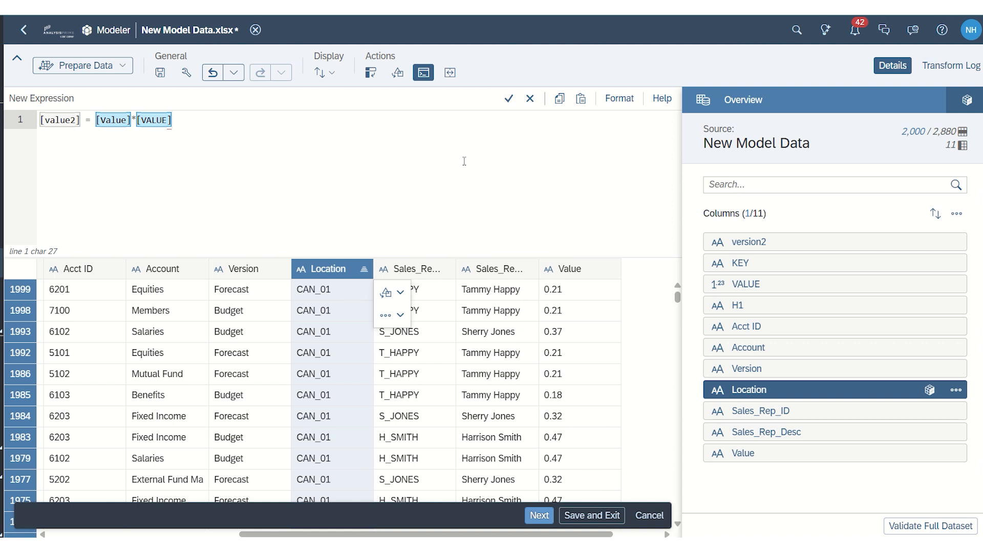
left_click(506, 100)
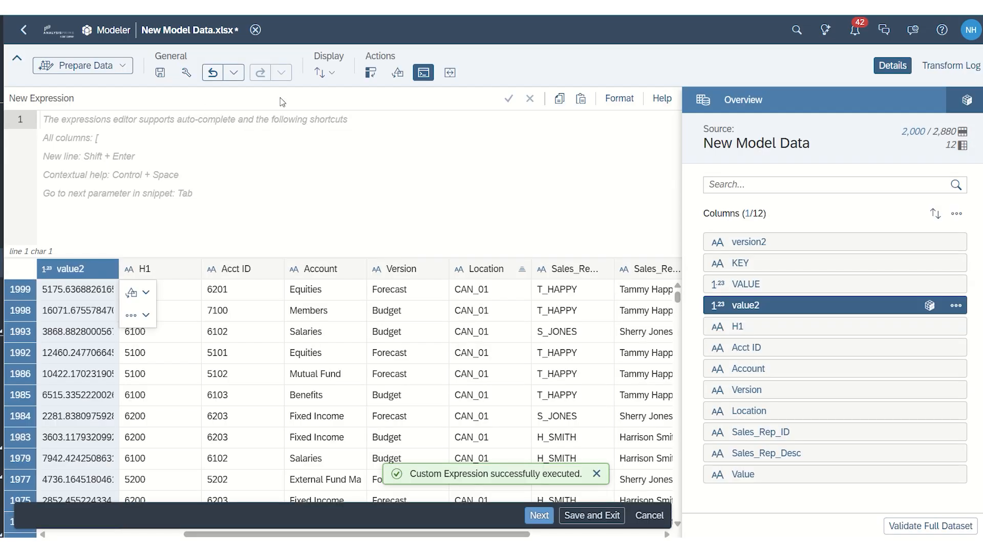
left_click(423, 72)
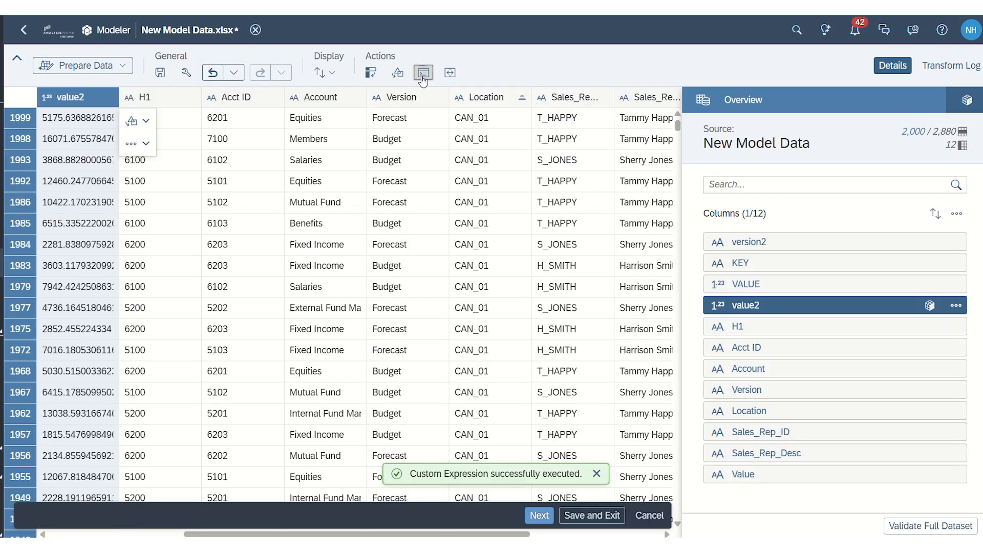
- In the fact mapping stage, map Sales_Rep_ID to Sales Representatives and value2 to the Value measure
left_click(119, 64)
left_click(78, 114)
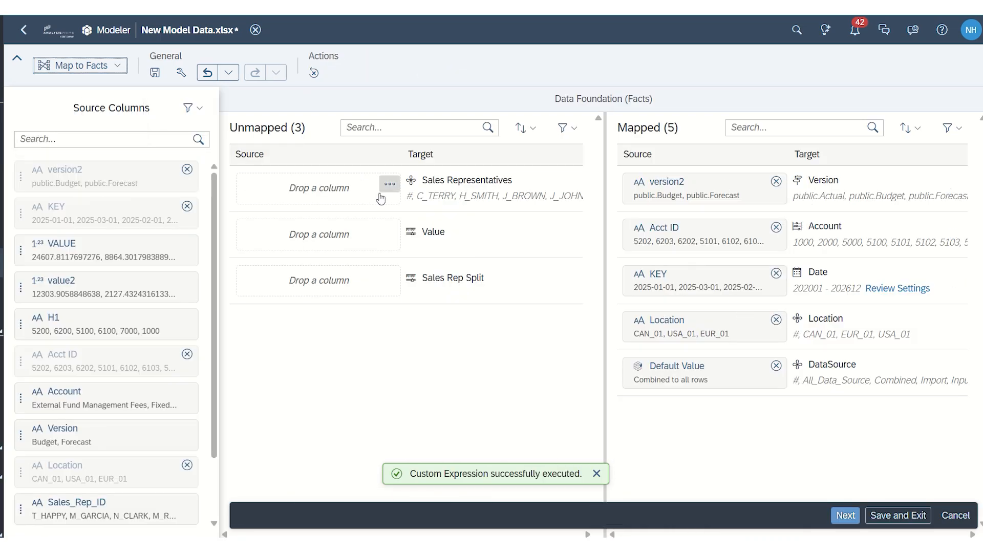
scroll(131, 414, "down", 2)
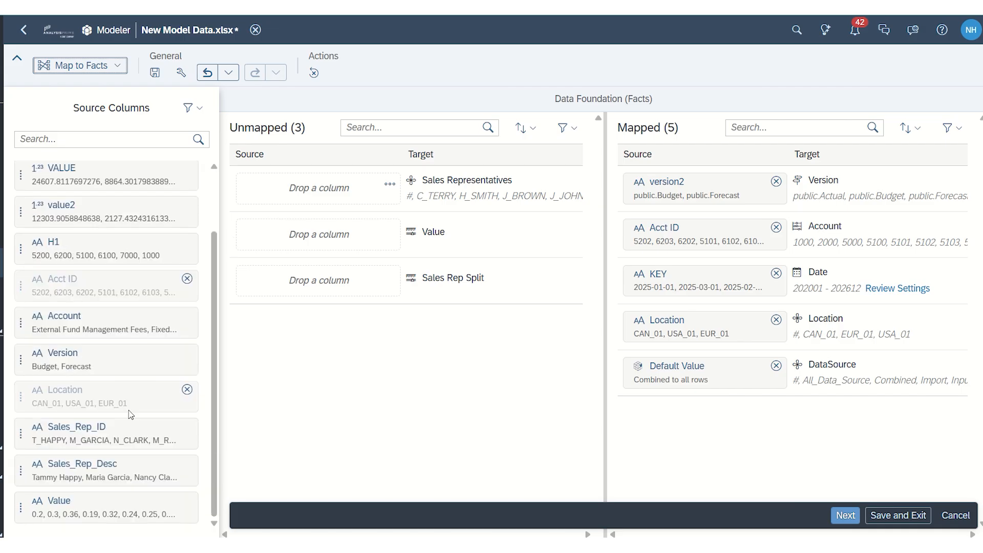
left_click_drag(91, 441, 315, 208)
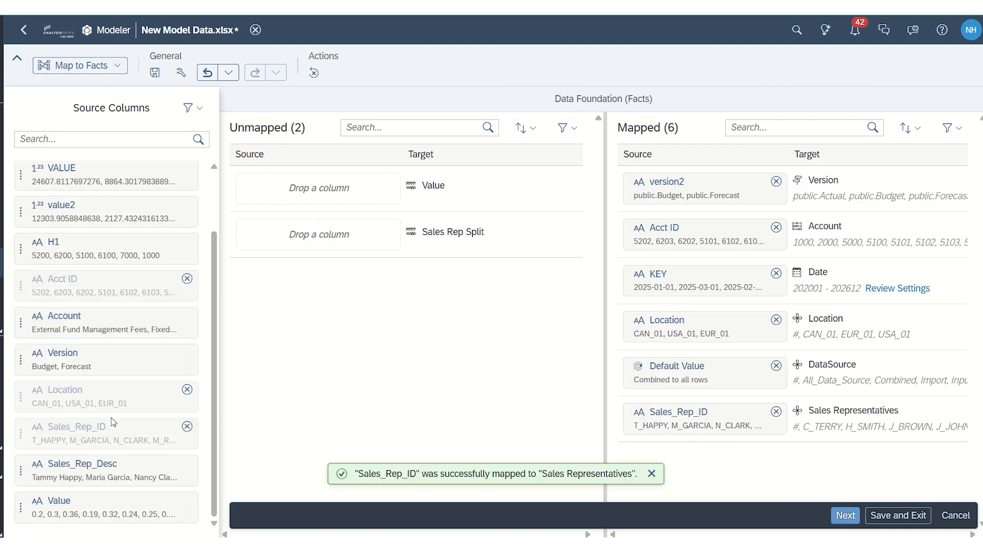
scroll(113, 422, "up", 2)
left_click_drag(98, 280, 313, 197)
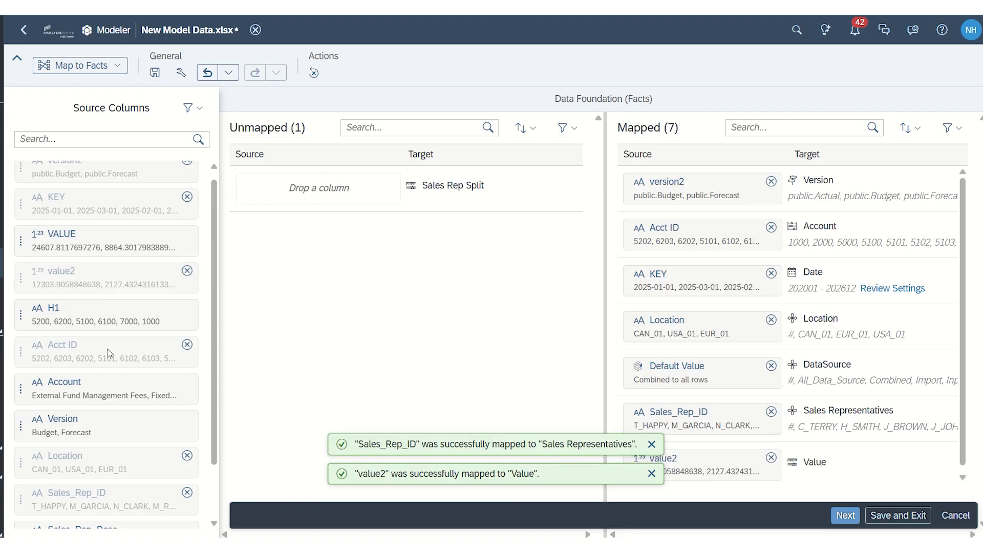
- Try to map the source column Value to the Sales Rep Split measure
scroll(117, 404, "down", 1)
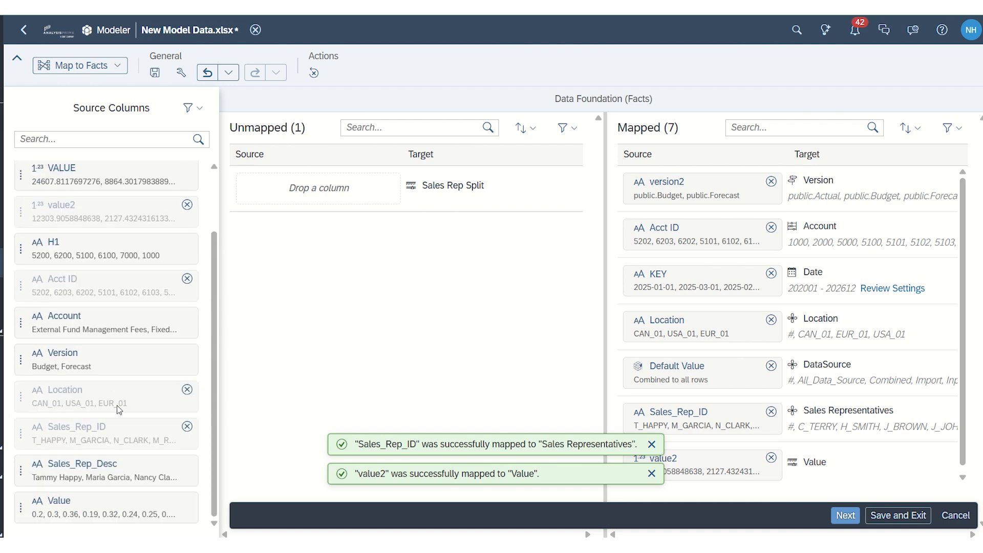
left_click_drag(91, 507, 307, 194)
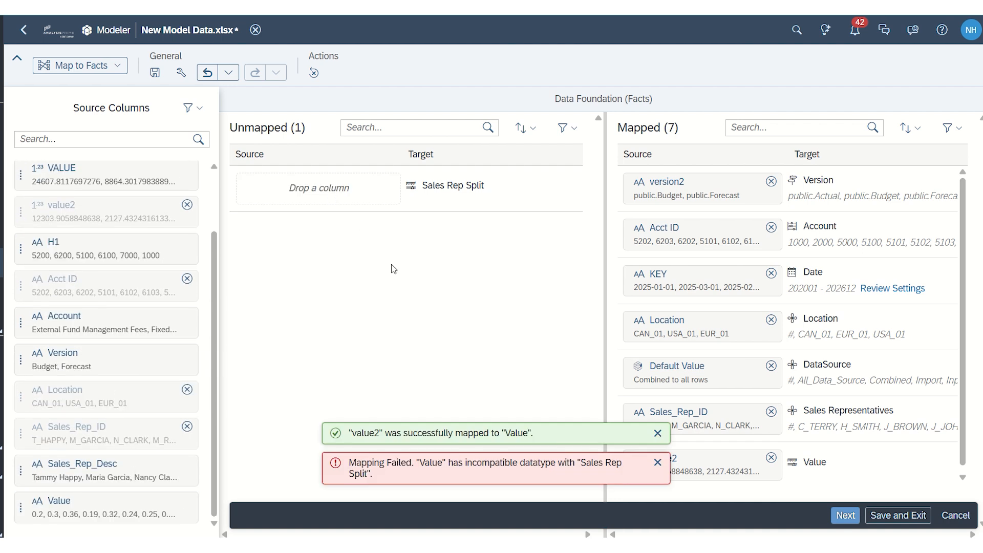
left_click(656, 463)
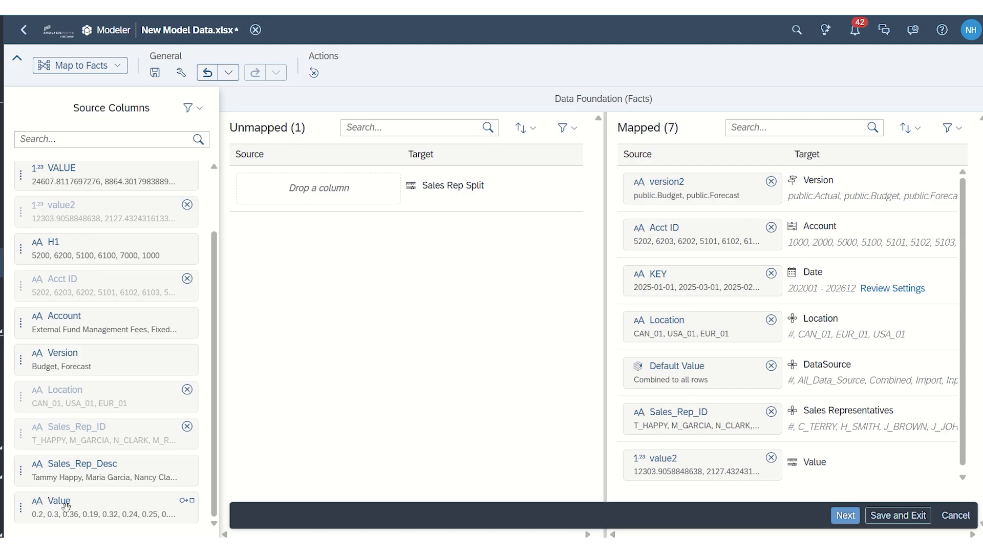
- Change the Value column's data type to number in data preparation and map it to the Sales Rep Split measure
left_click(79, 66)
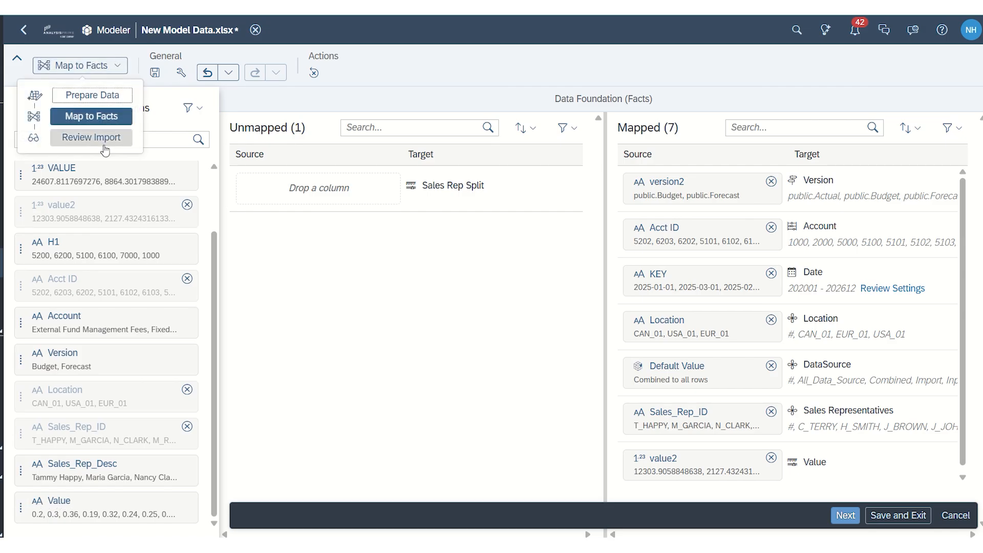
left_click(94, 95)
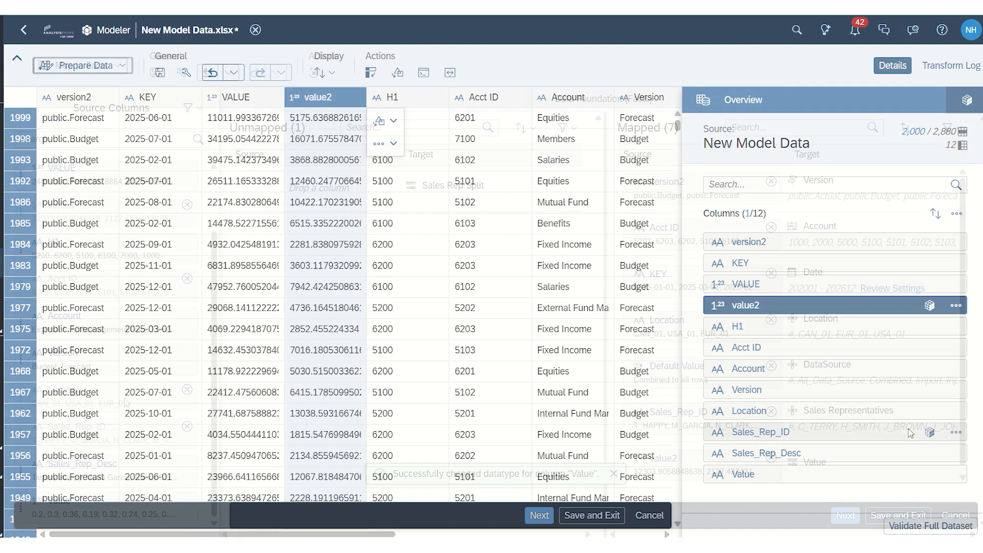
left_click_drag(97, 513, 325, 188)
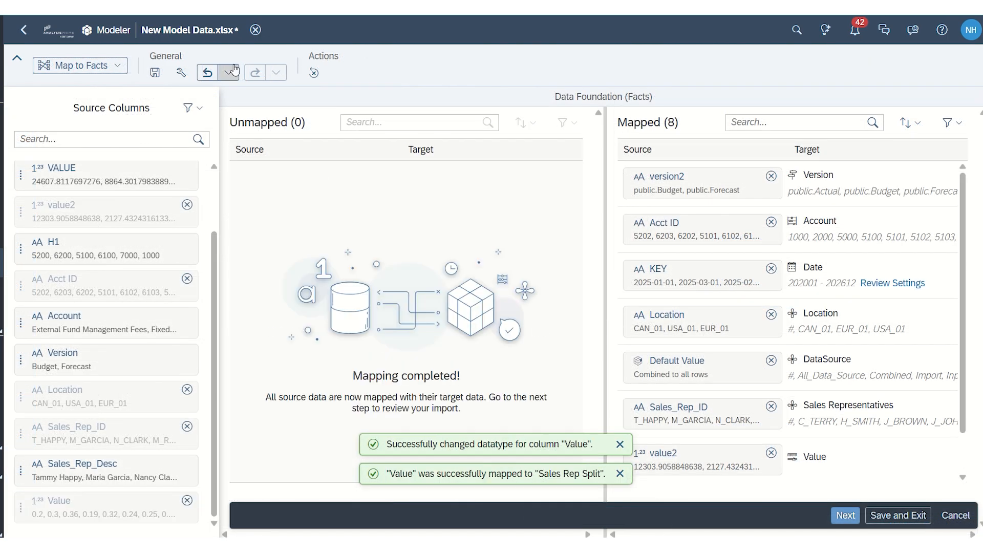
- Check the job's import method, replacement scope and mapping options without changing them, and proceed to the import review
left_click(178, 73)
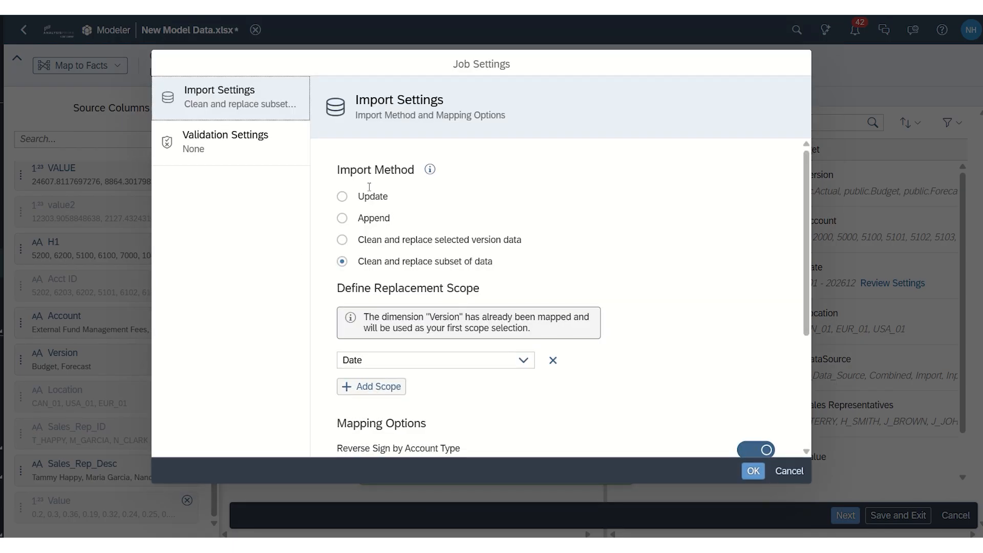
scroll(553, 297, "down", 3)
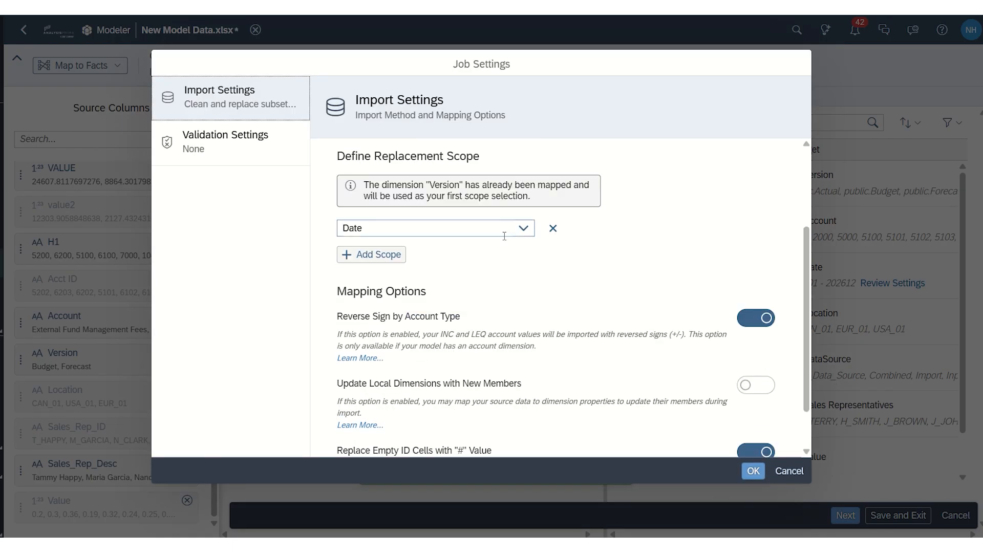
scroll(461, 185, "up", 3)
scroll(481, 235, "down", 3)
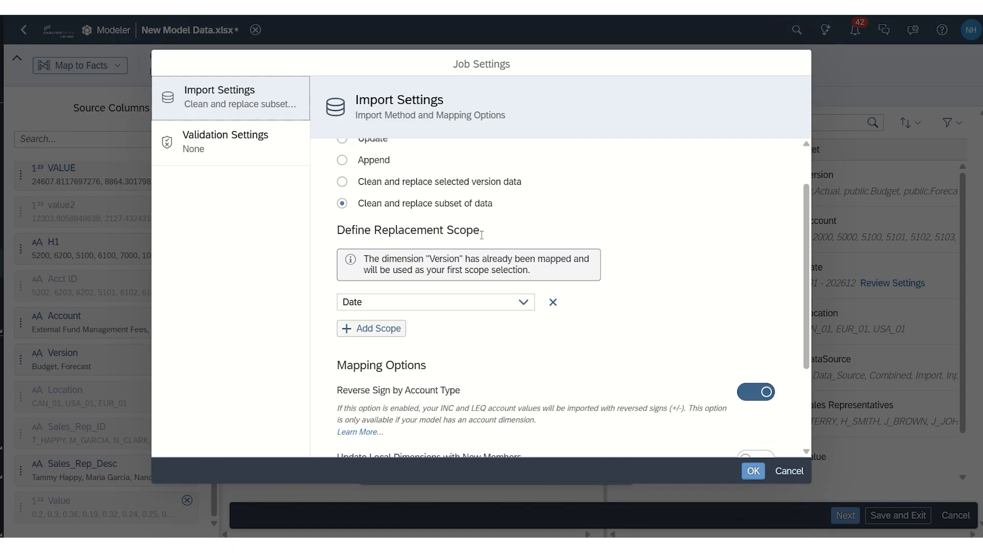
scroll(613, 353, "down", 1)
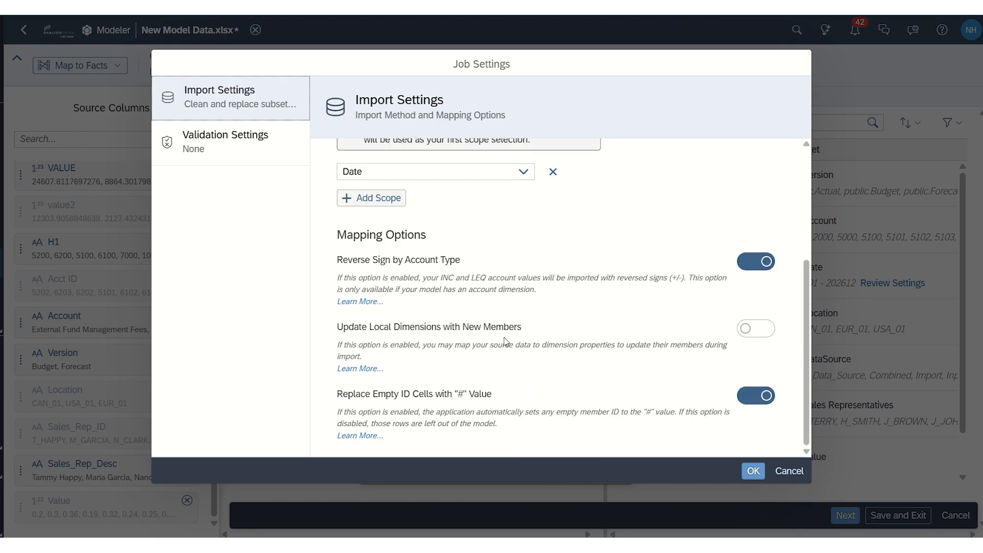
left_click(789, 470)
left_click(846, 515)
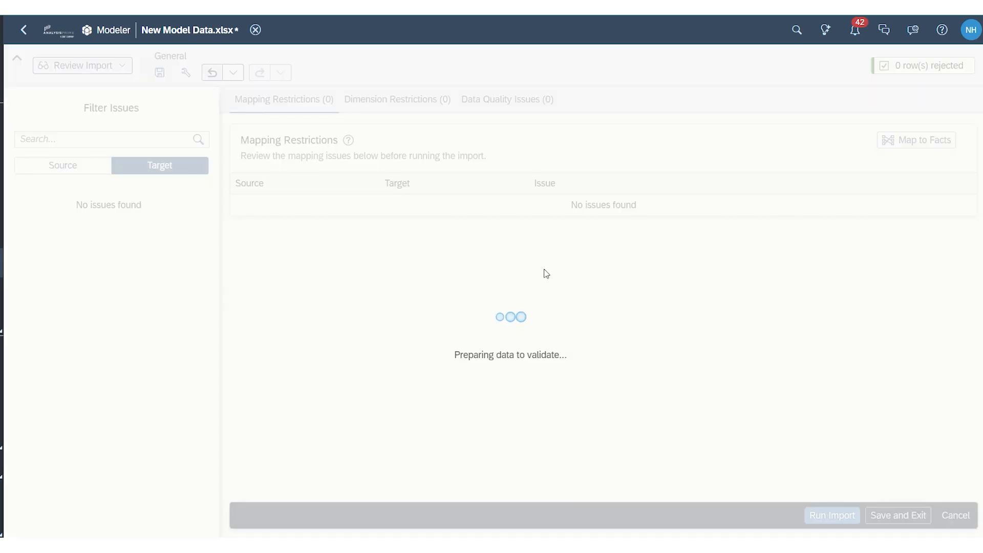